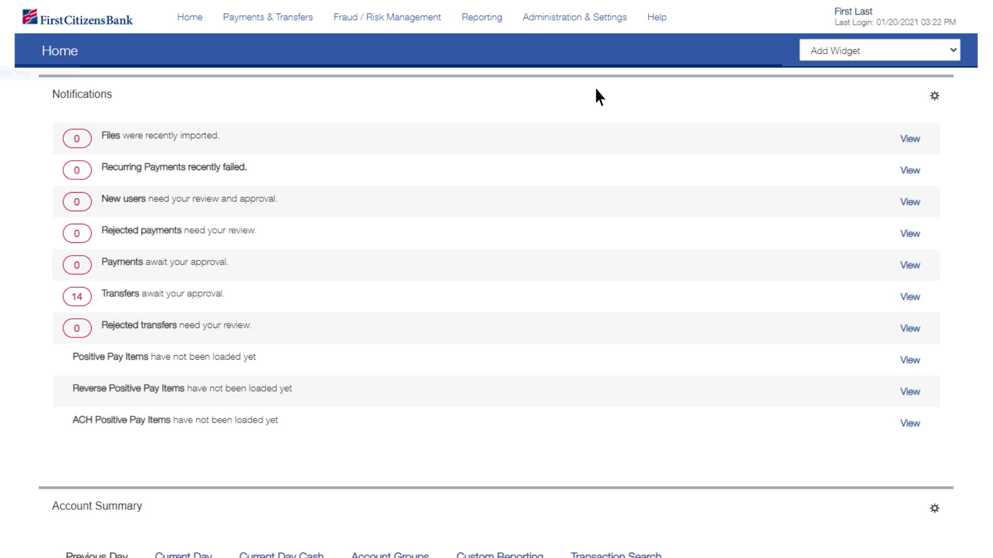
Scroll through the home dashboard, then bring up the Reporting menu.
scroll(595, 88, "down", 8)
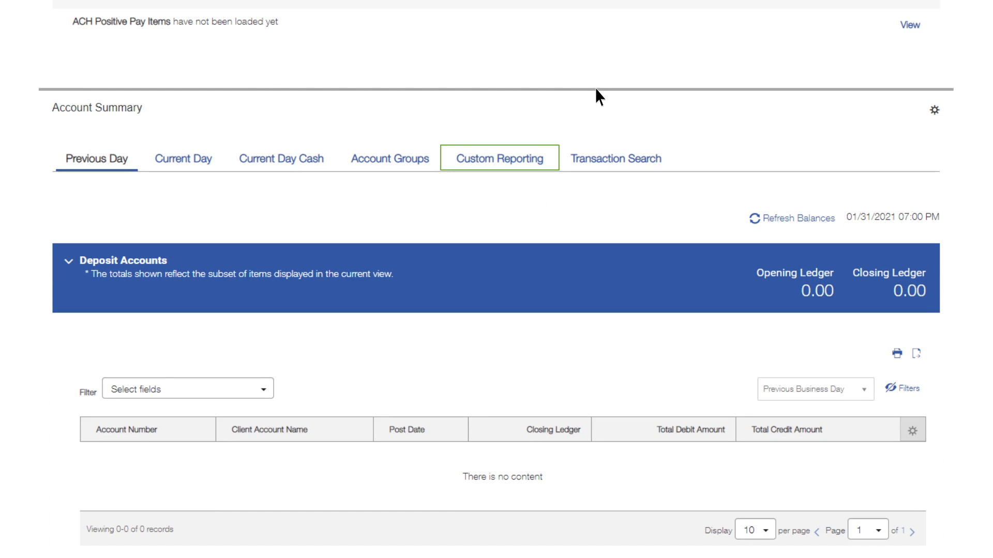
scroll(596, 89, "up", 8)
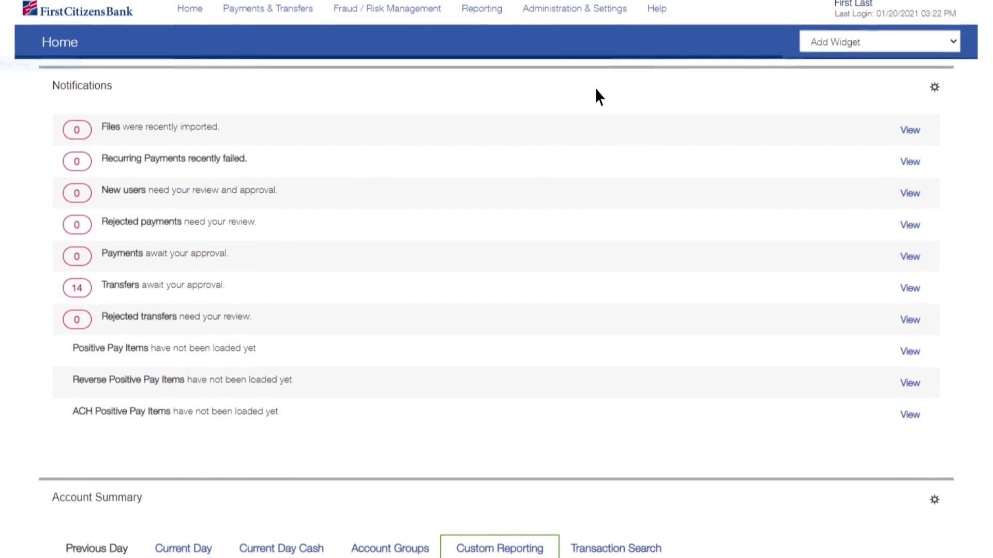
left_click(483, 21)
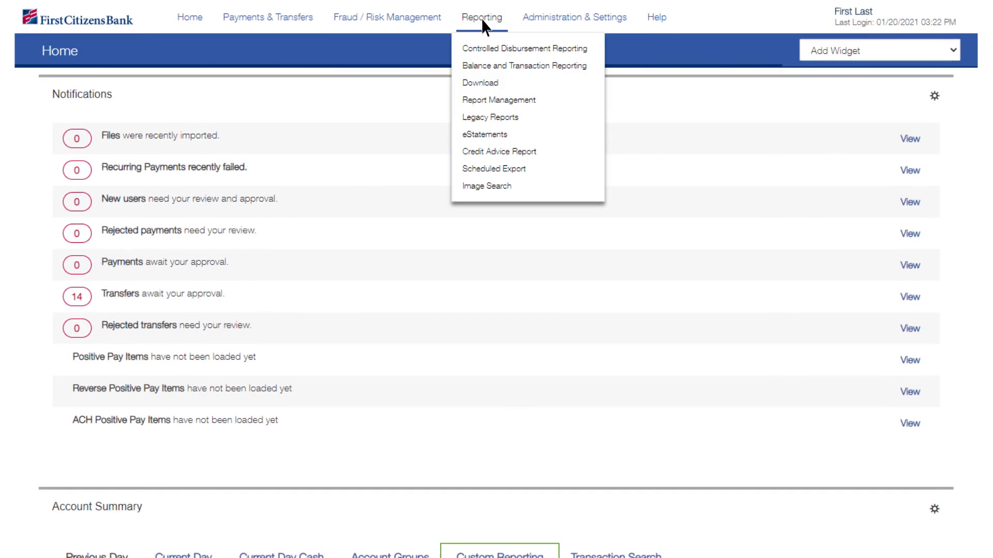
In Balance and Transaction Reporting's Custom Reporting, load the saved Last 7 Days report for all accounts.
left_click(491, 67)
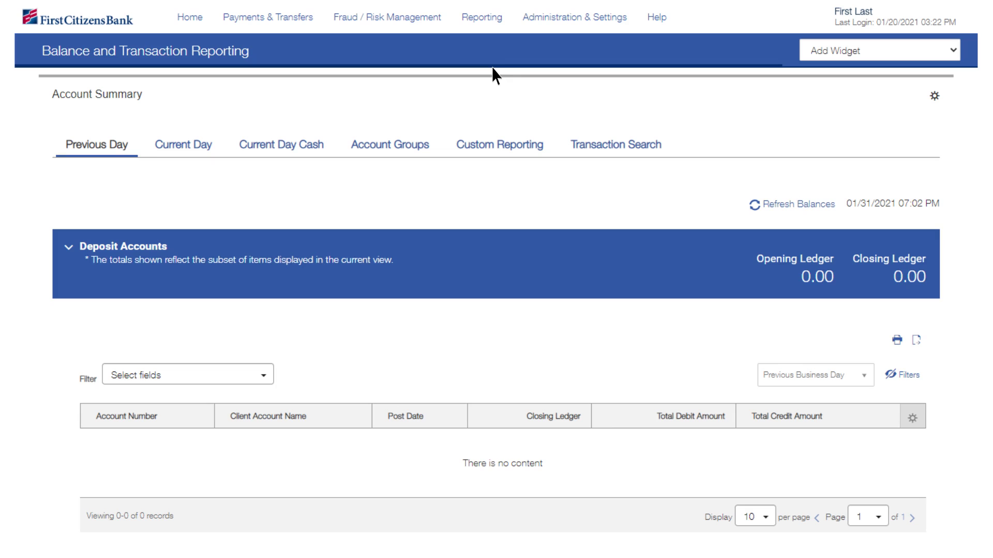
left_click(515, 148)
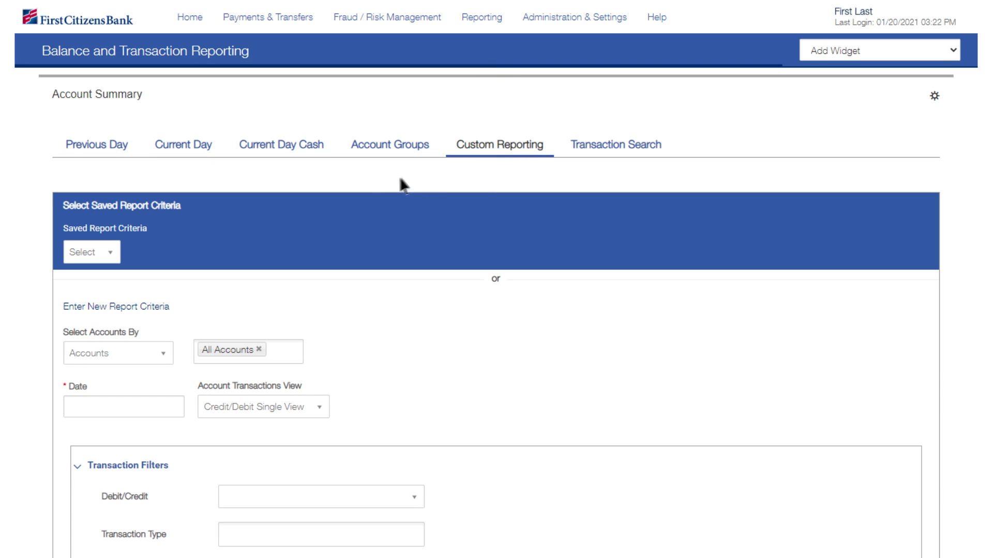
left_click(111, 253)
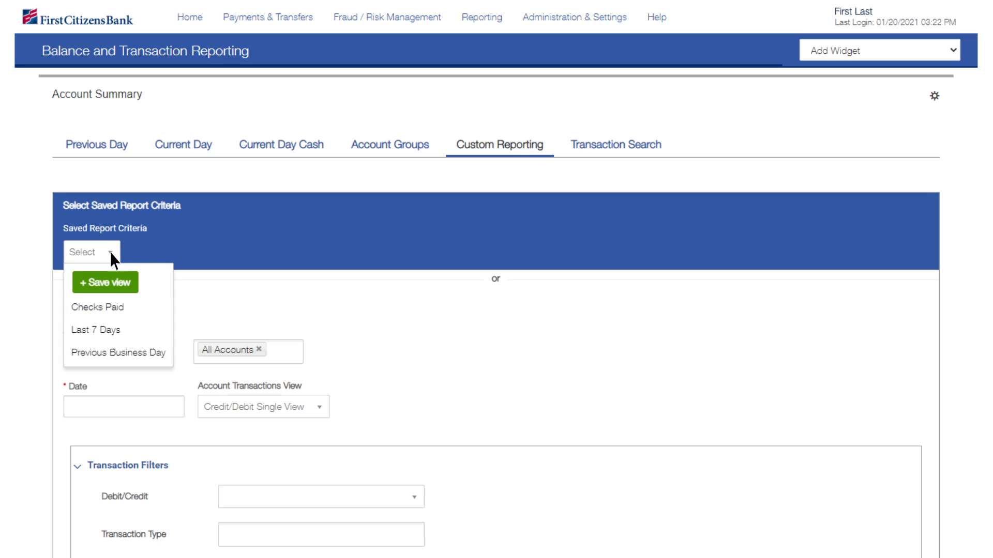
left_click(122, 333)
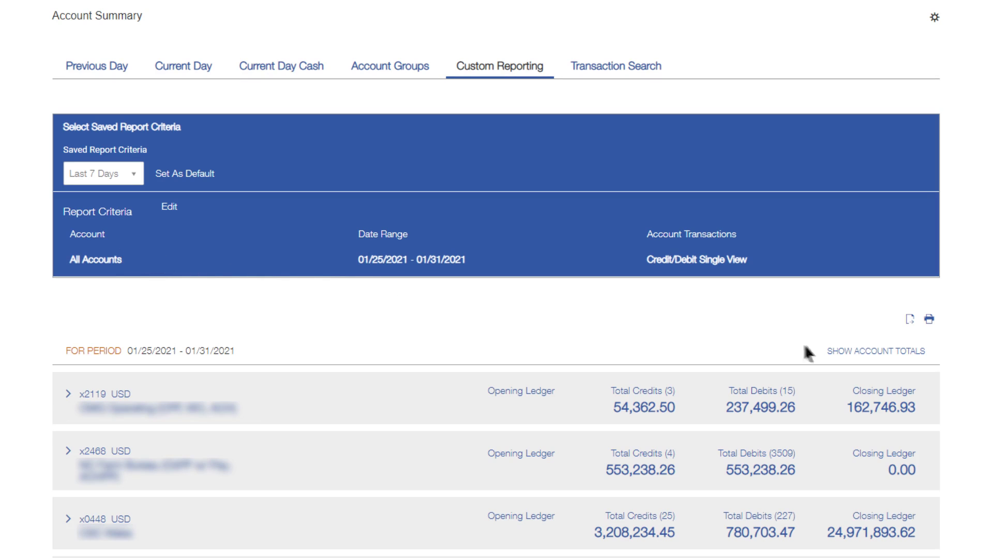
Show and hide the account totals, then expand account x2119 to see its 18 transactions.
left_click(841, 352)
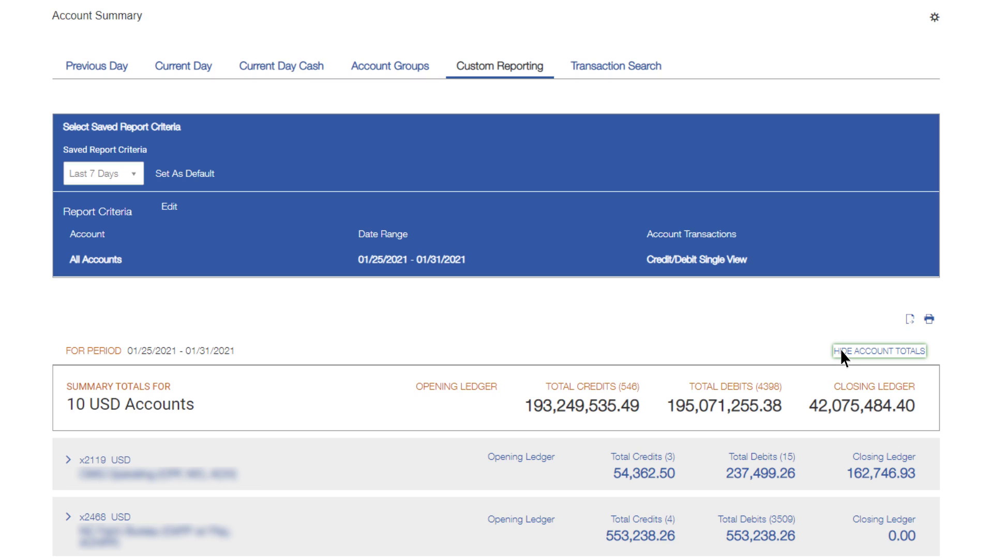
left_click(841, 351)
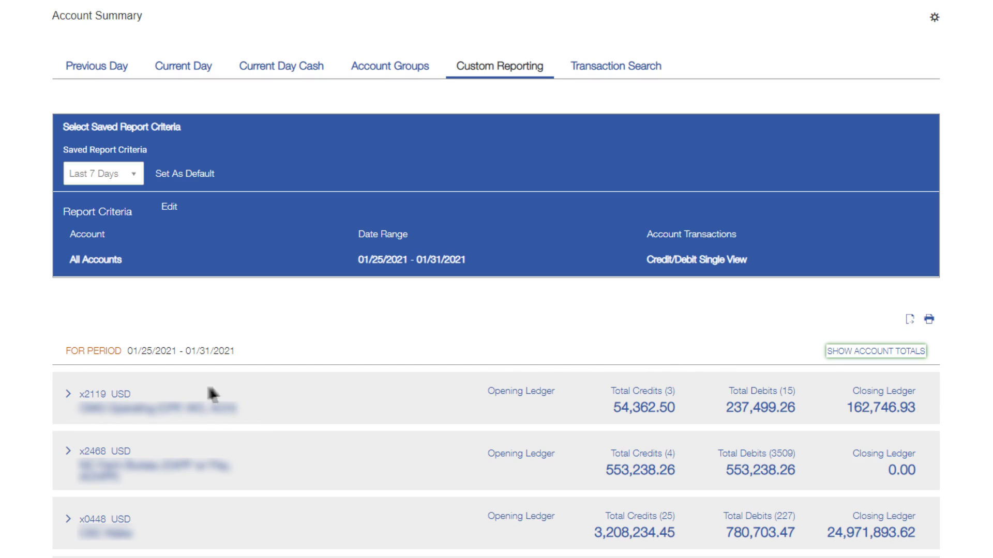
left_click(68, 393)
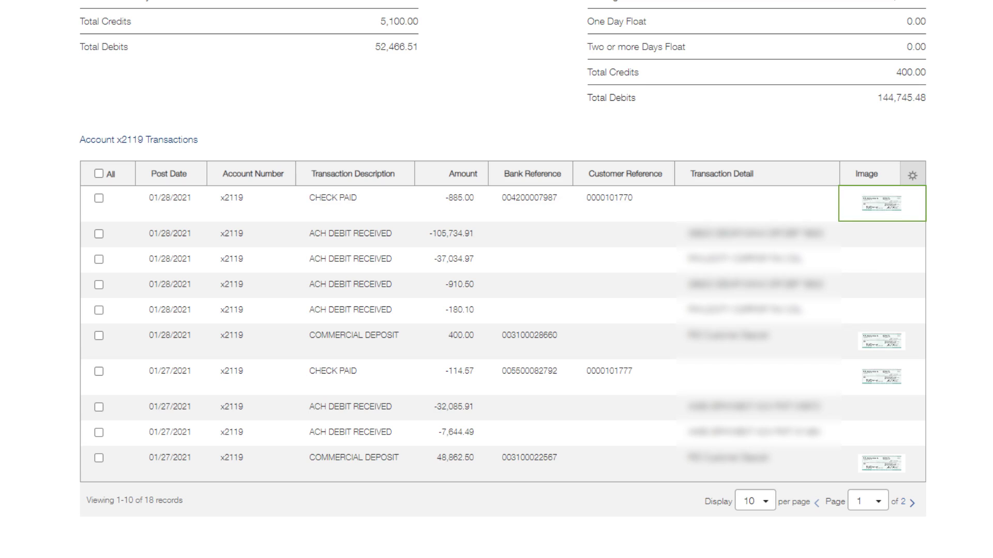
scroll(67, 40, "up", 4)
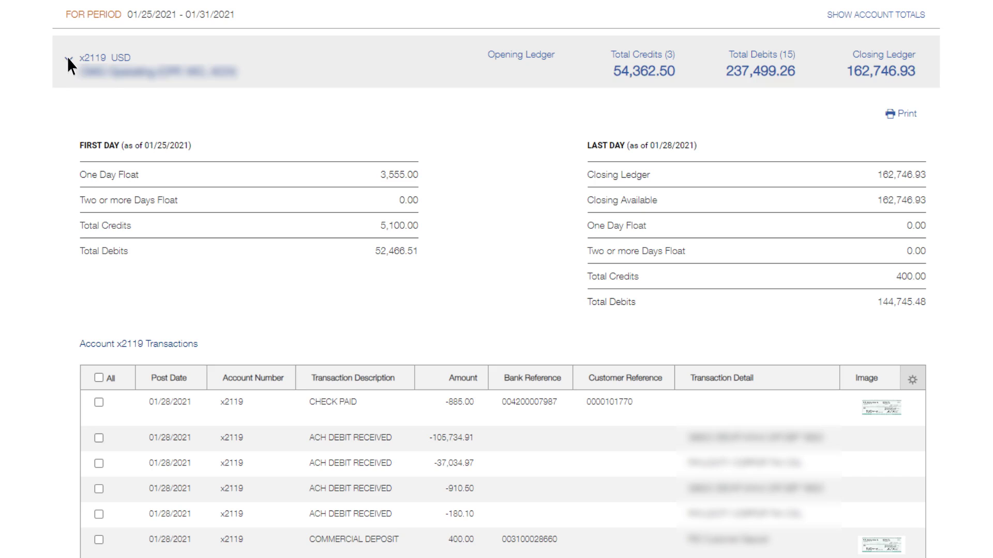
Collapse x2119 and edit the report criteria to include only Credit transactions.
left_click(67, 58)
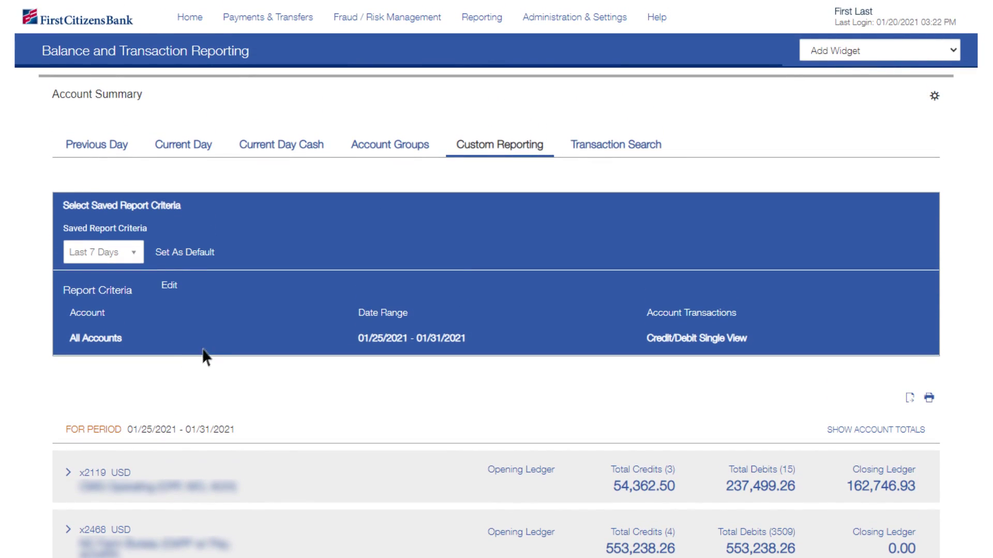
left_click(252, 305)
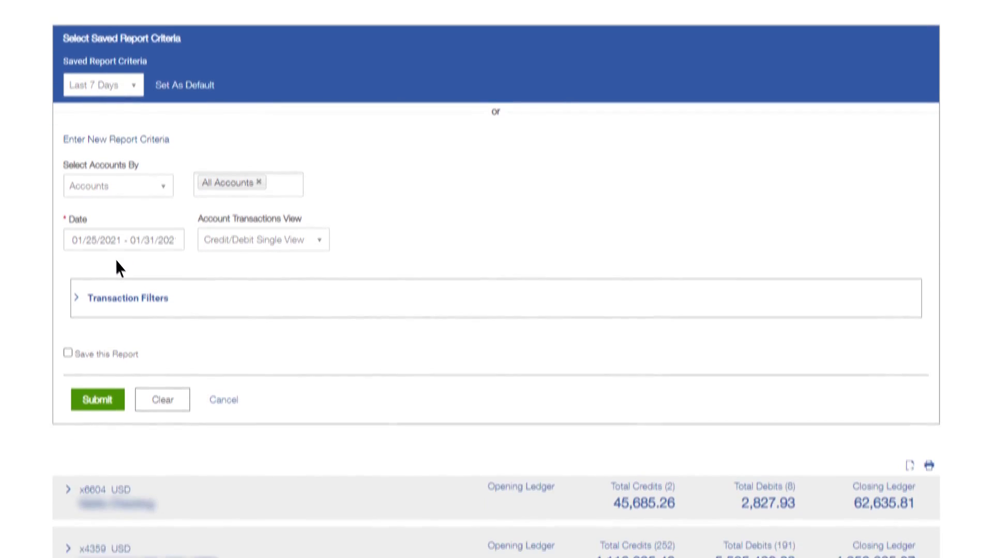
left_click(76, 298)
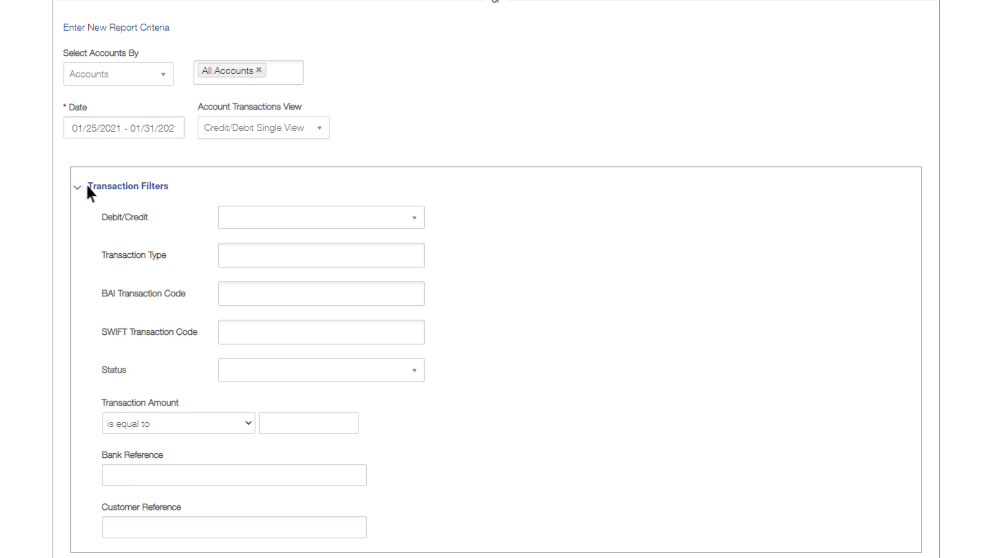
left_click(413, 223)
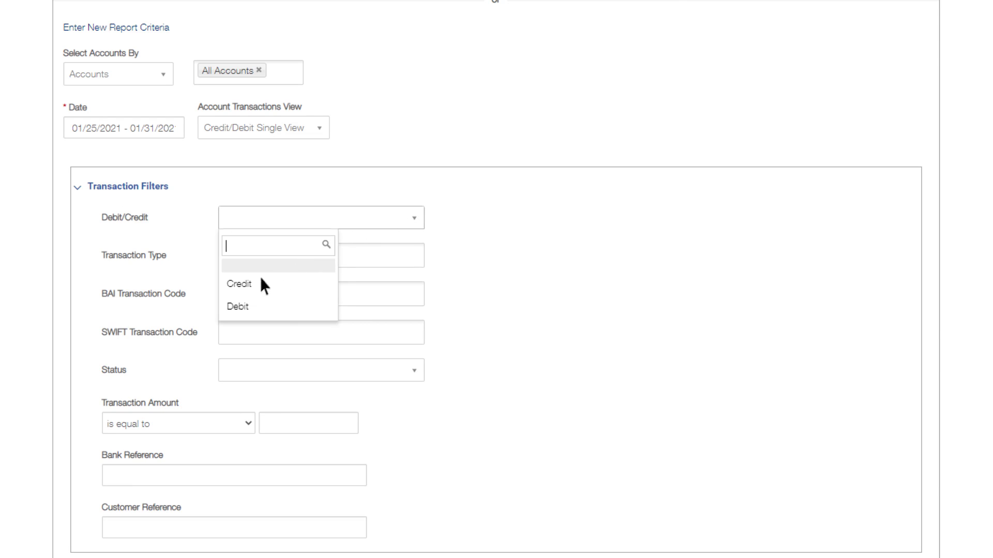
left_click(247, 281)
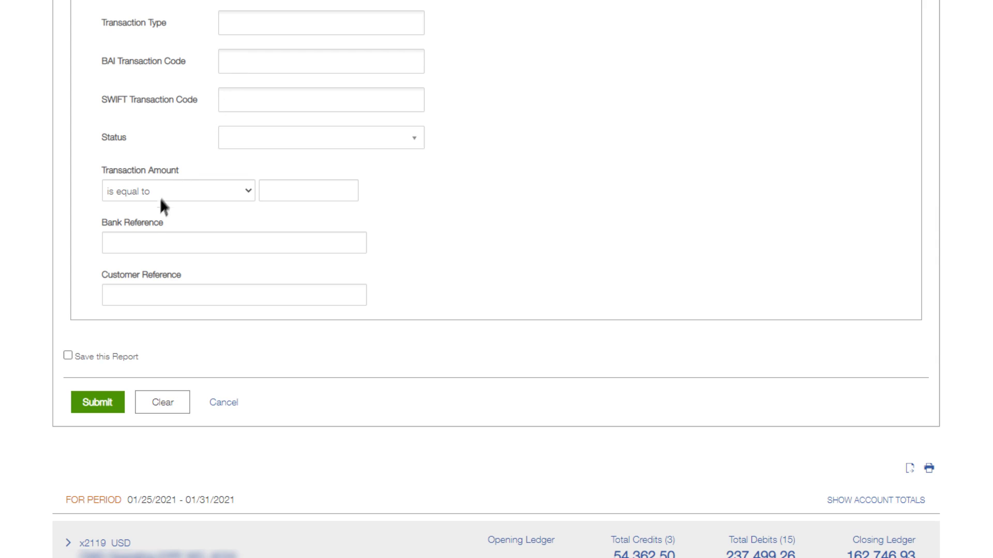
Mark the report to be saved and rename it 'Test Report 1'.
left_click(67, 355)
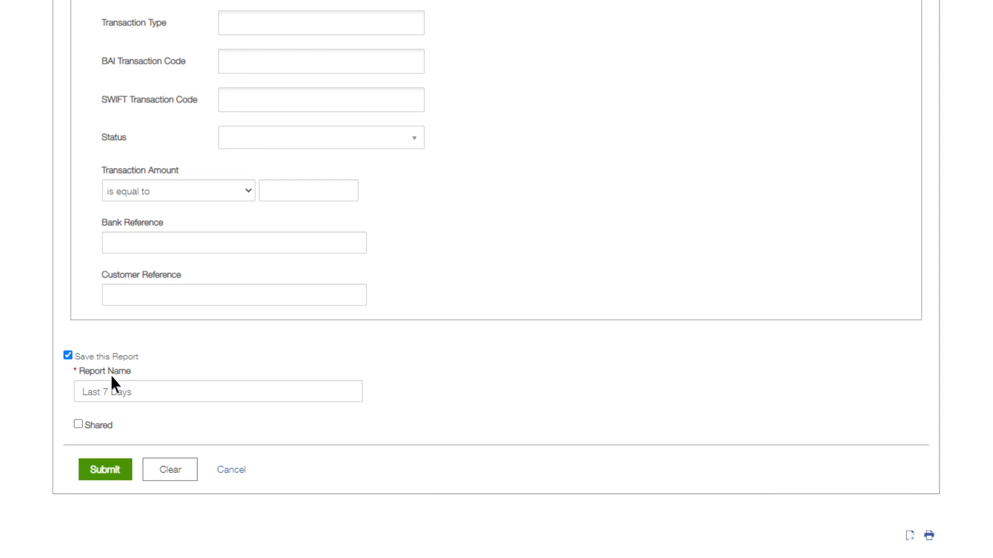
key("BackSpace")
key("BackSpace")
key("BackSpace")
key("BackSpace")
key("BackSpace")
key("BackSpace")
key("BackSpace")
key("BackSpace")
key("BackSpace")
key("BackSpace")
key("BackSpace")
type("Test Repor")
Save the Test Report 1 criteria, then make it the default and undo that.
left_click(86, 476)
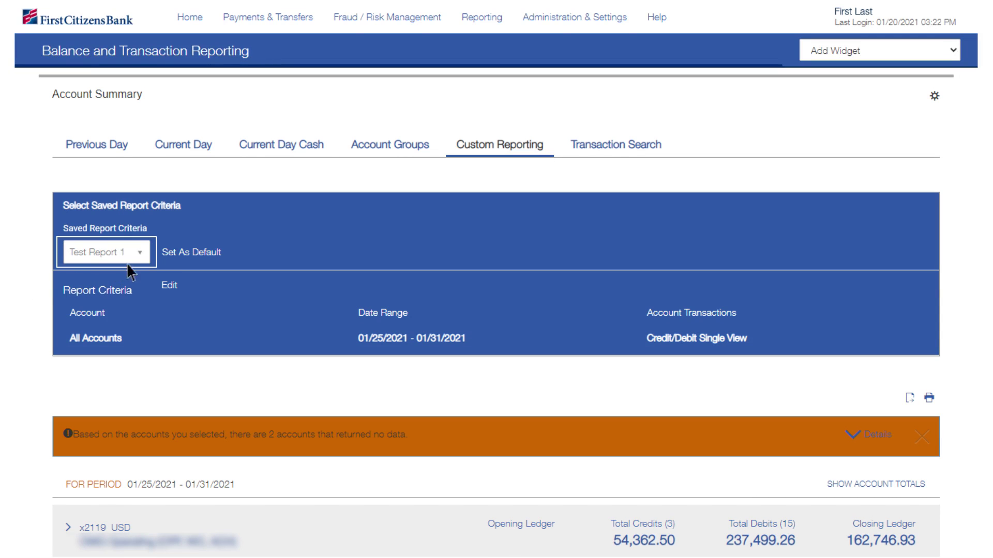
left_click(176, 253)
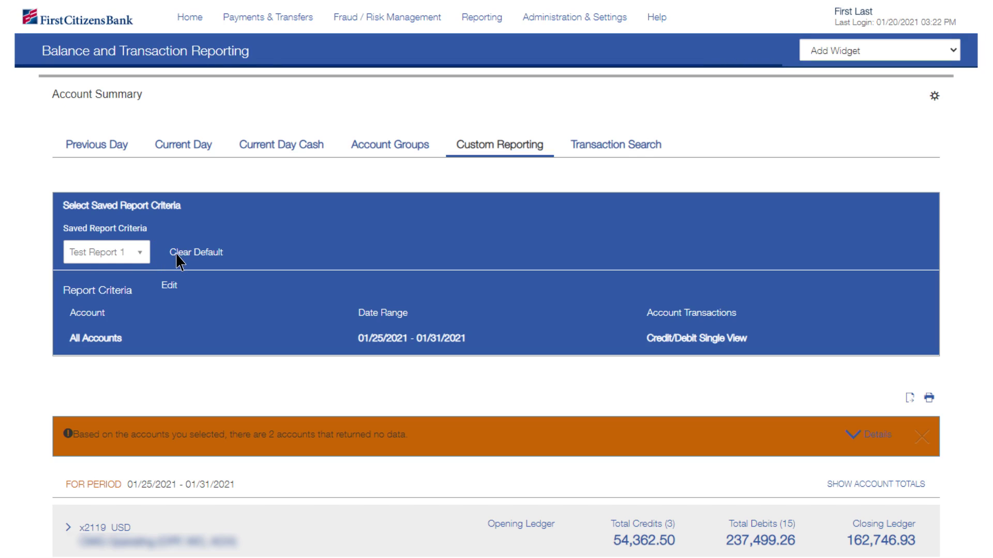
left_click(181, 253)
Delete the saved Test Report 1 and start a blank new report criteria form.
left_click(139, 253)
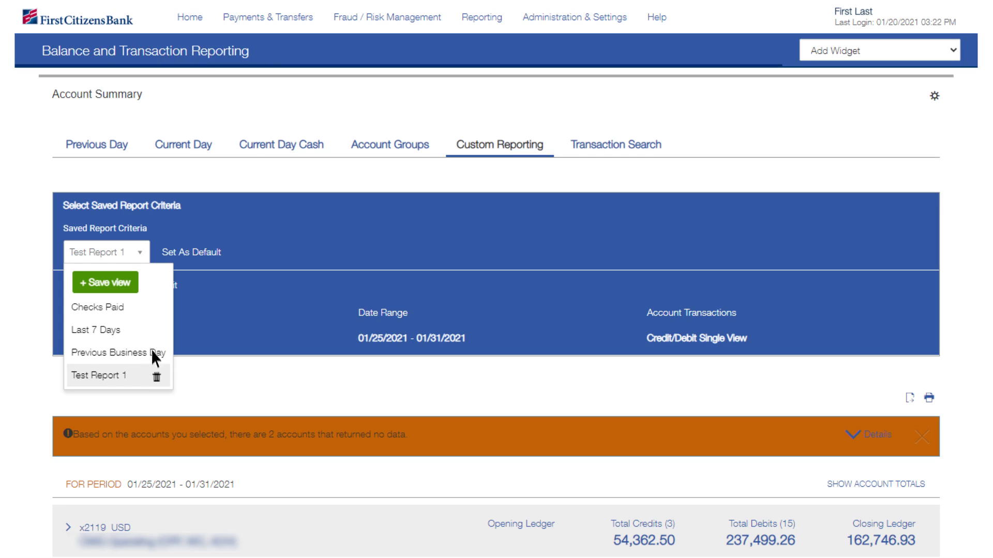
left_click(157, 377)
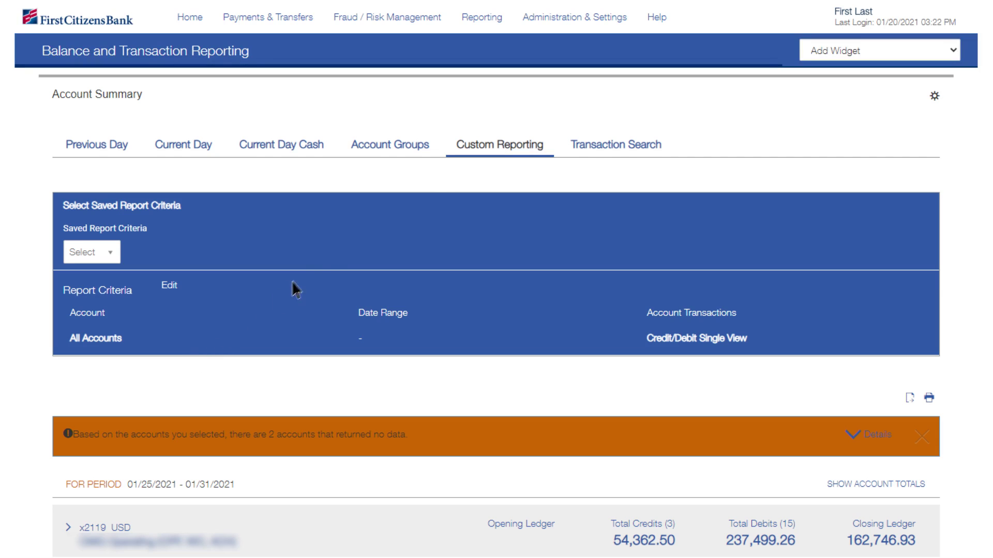
left_click(479, 147)
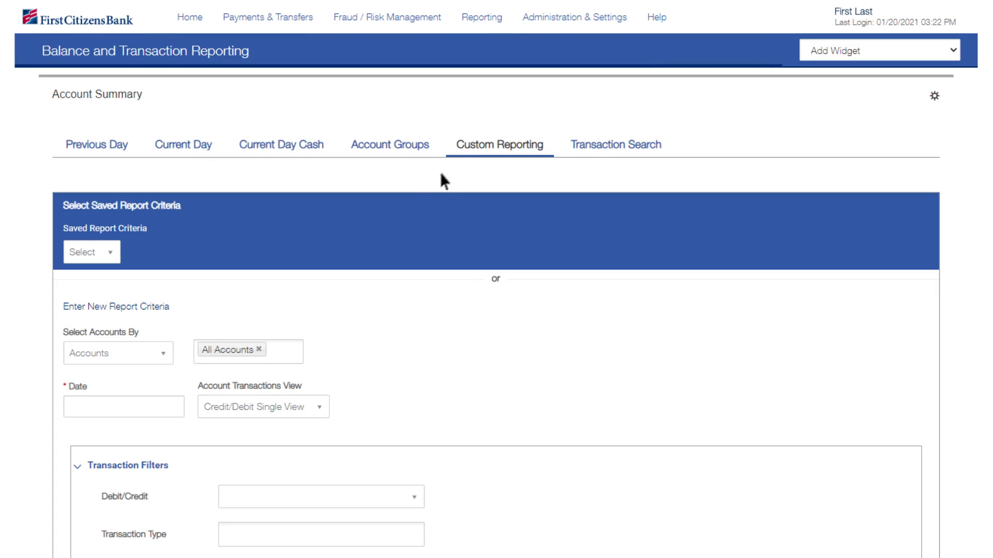
Keep account selection by Accounts and restrict the report to one specific account.
left_click(162, 354)
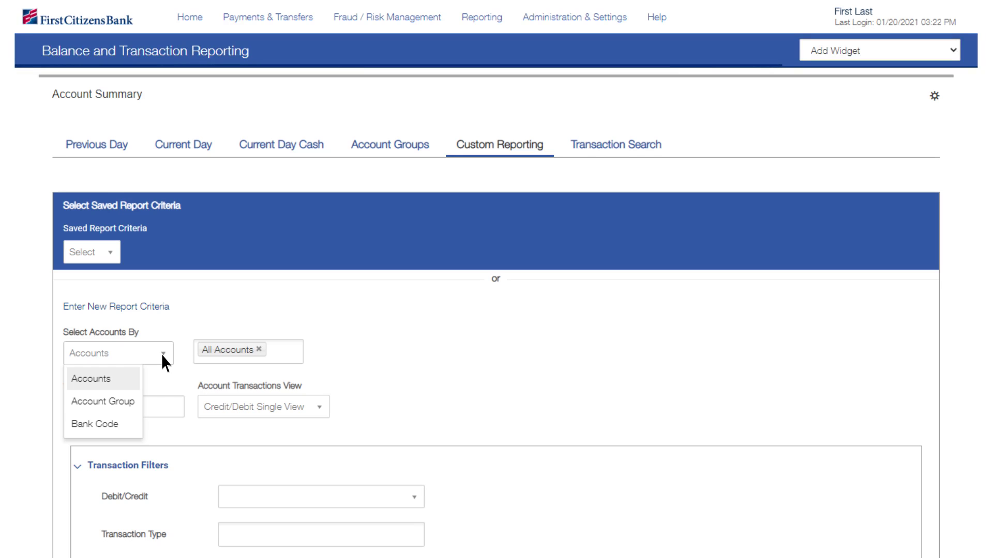
left_click(161, 354)
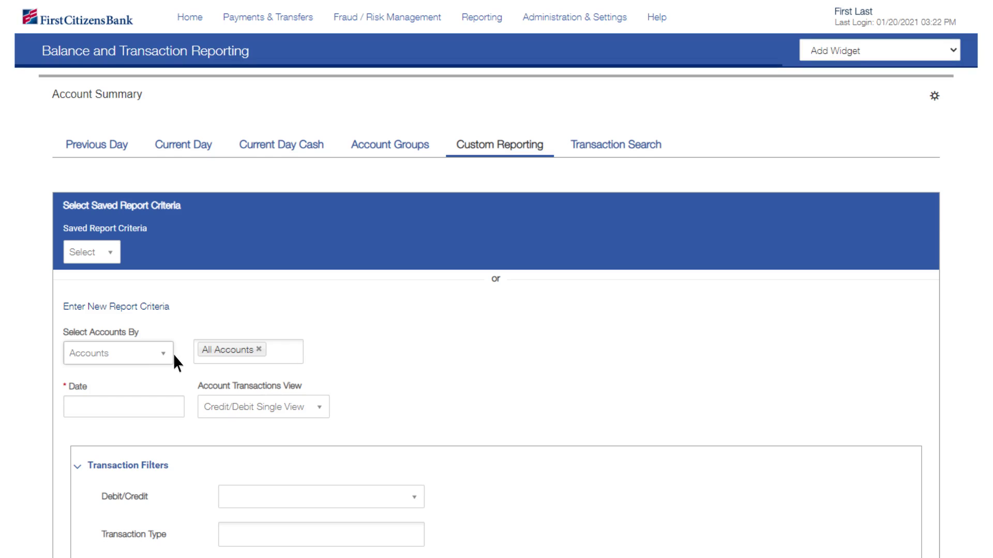
left_click(275, 355)
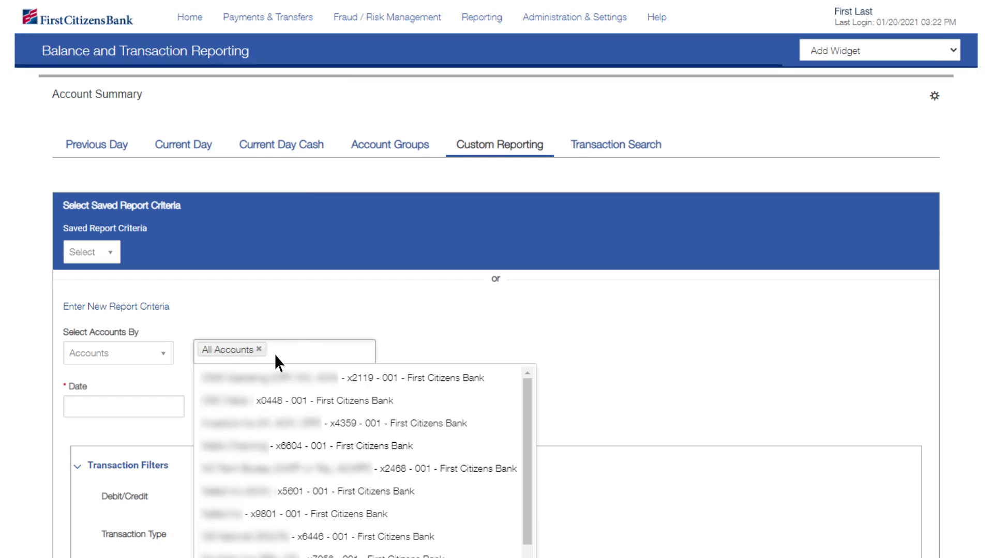
left_click(238, 470)
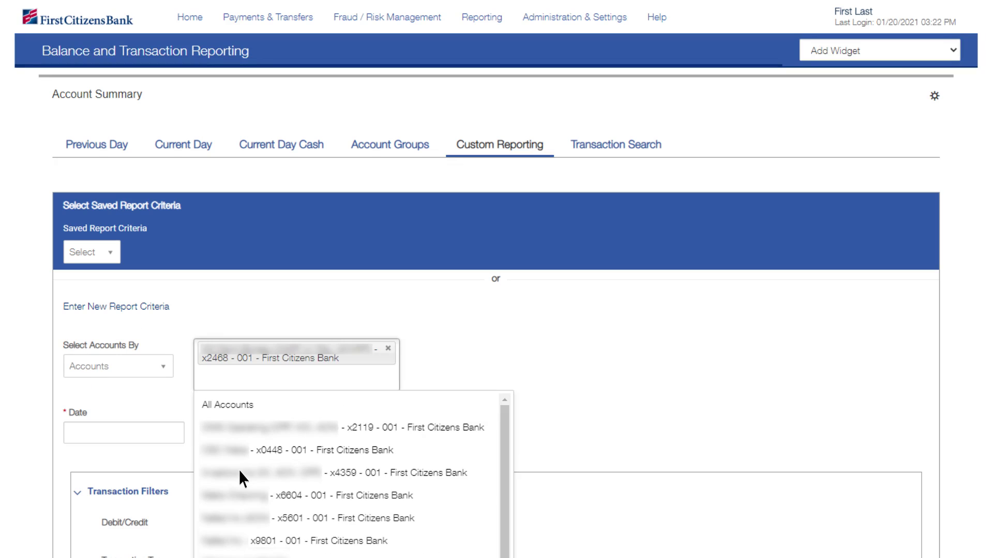
left_click(184, 458)
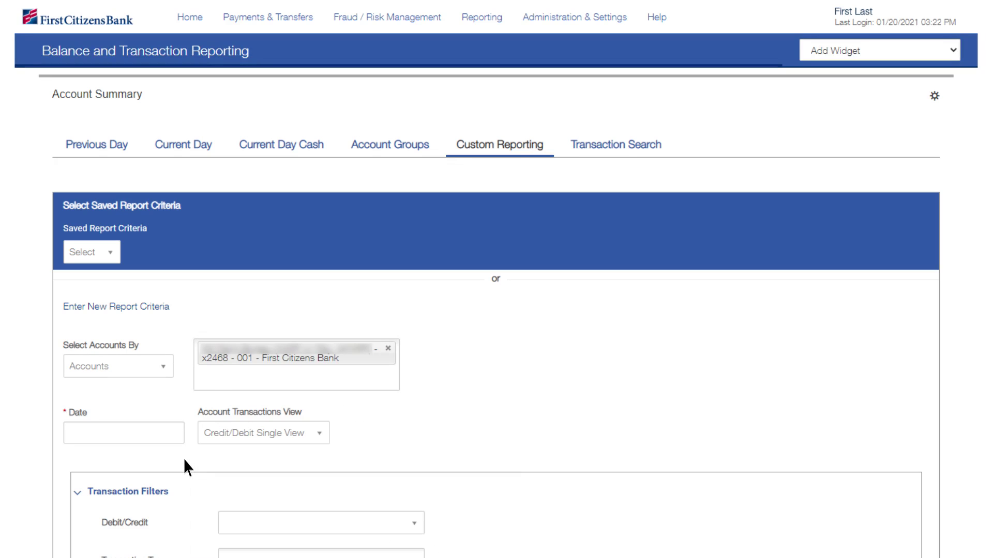
Set the report date range to 01/05/2021–01/05/2021.
left_click(150, 434)
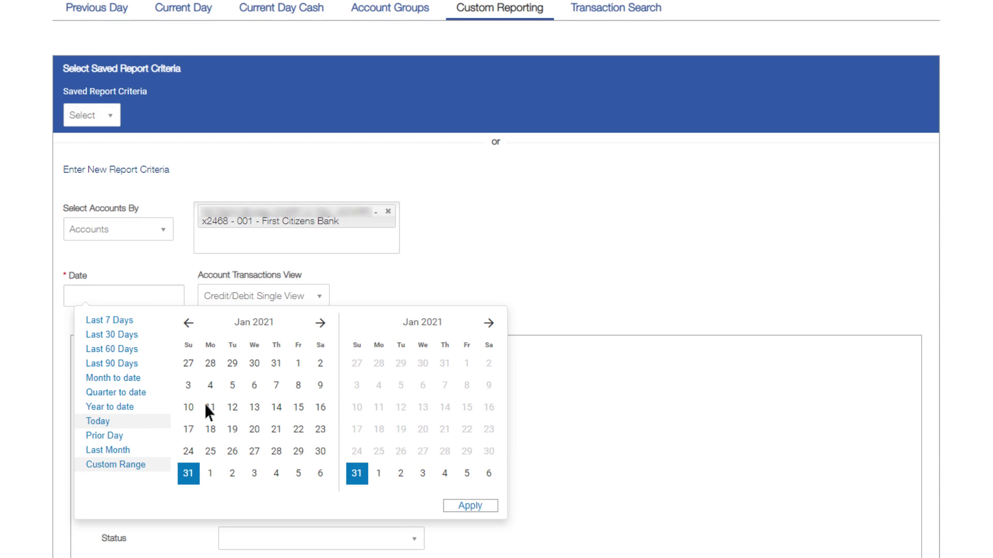
left_click(232, 386)
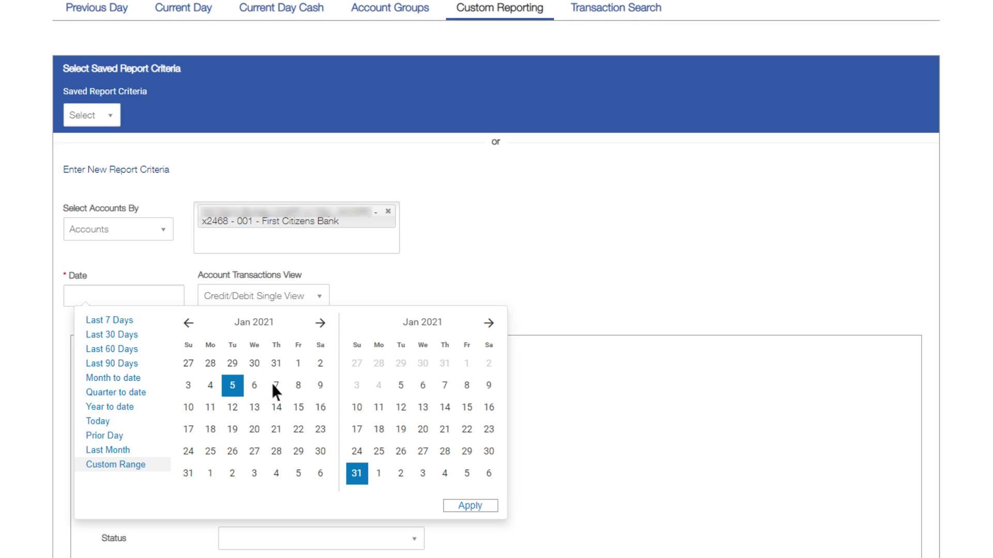
left_click(401, 387)
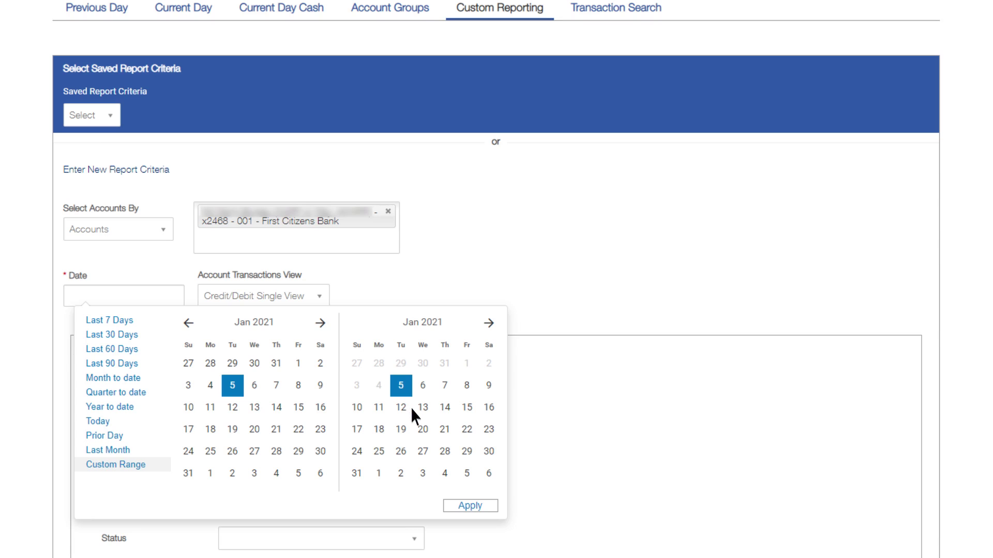
left_click(452, 505)
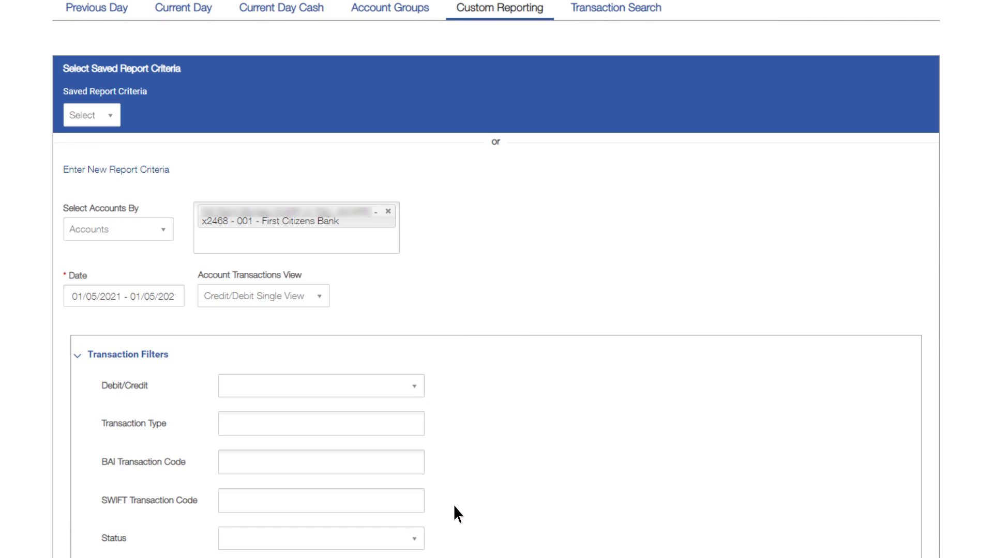
Keep the Credit/Debit Single View and submit the report.
left_click(318, 296)
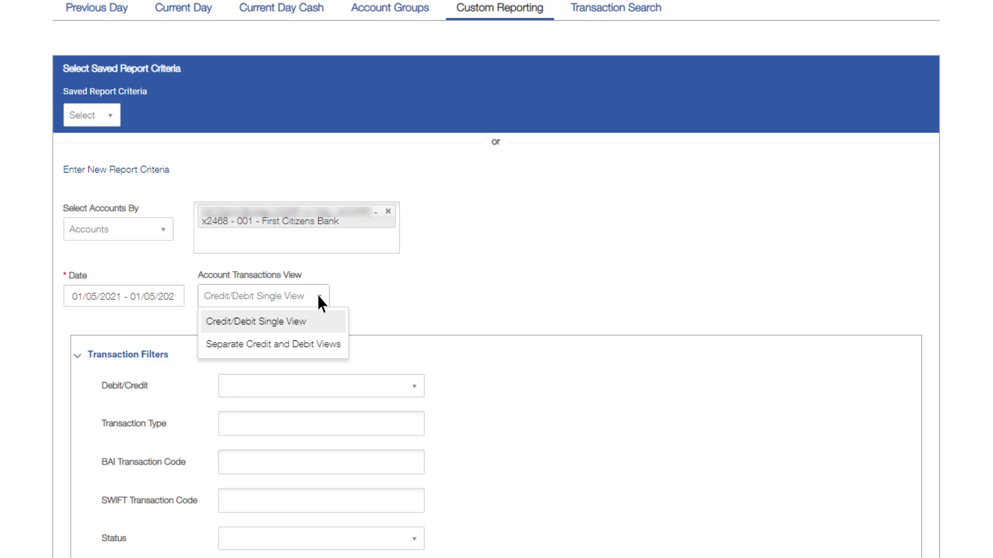
left_click(317, 296)
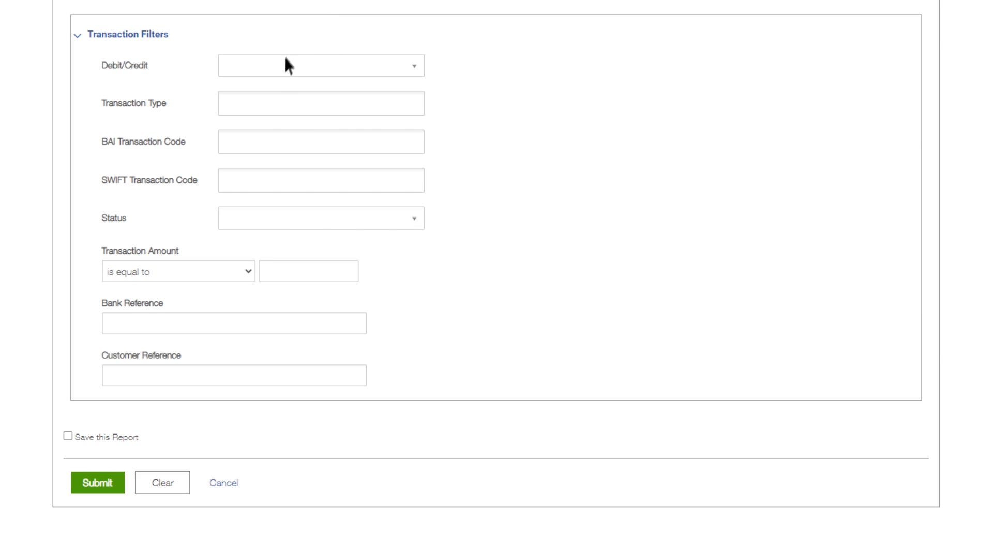
left_click(114, 487)
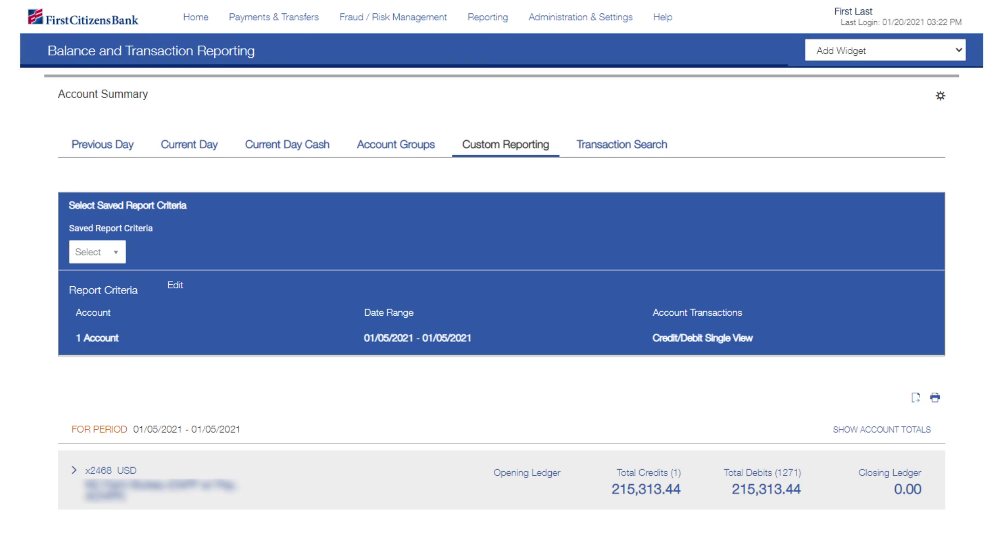
Edit the criteria and change the date range to 01/01/2021–01/31/2021.
left_click(149, 327)
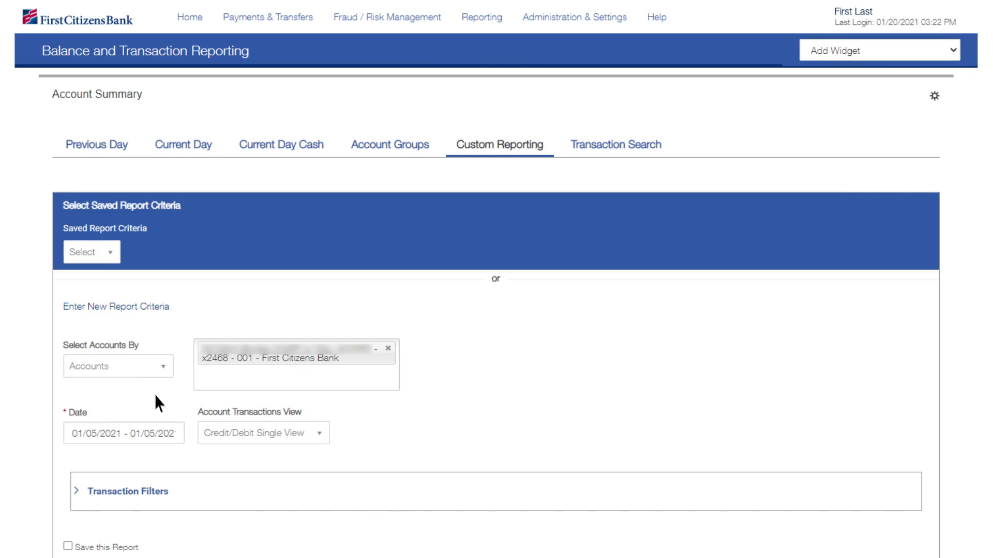
left_click(162, 437)
scroll(154, 417, "down", 2)
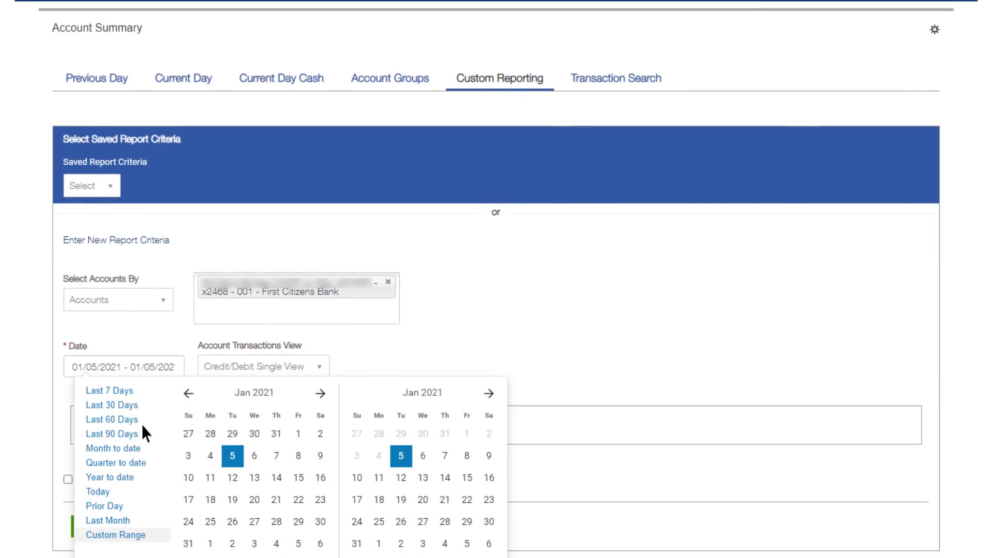
left_click(125, 468)
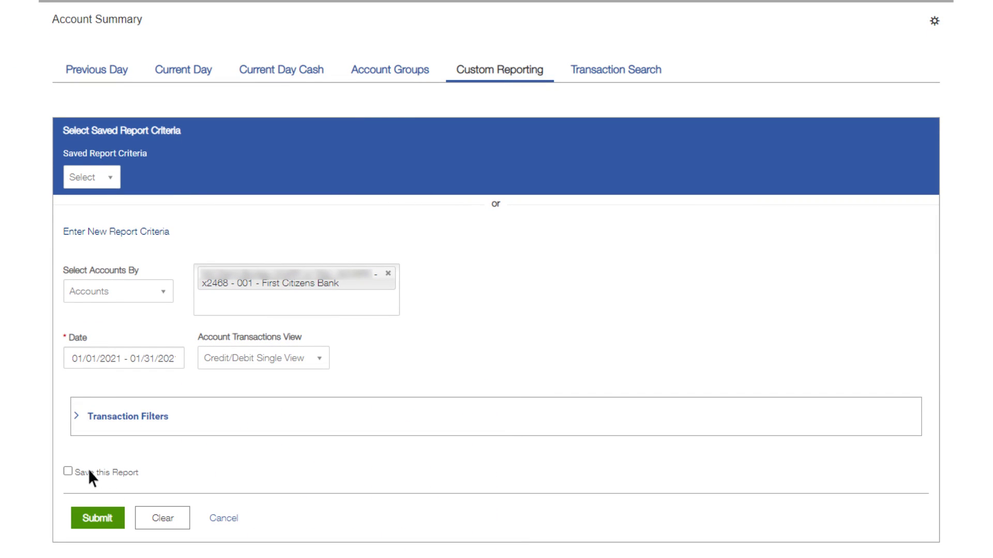
Save the report as a shared report named 'Report 2' and submit it.
left_click(67, 472)
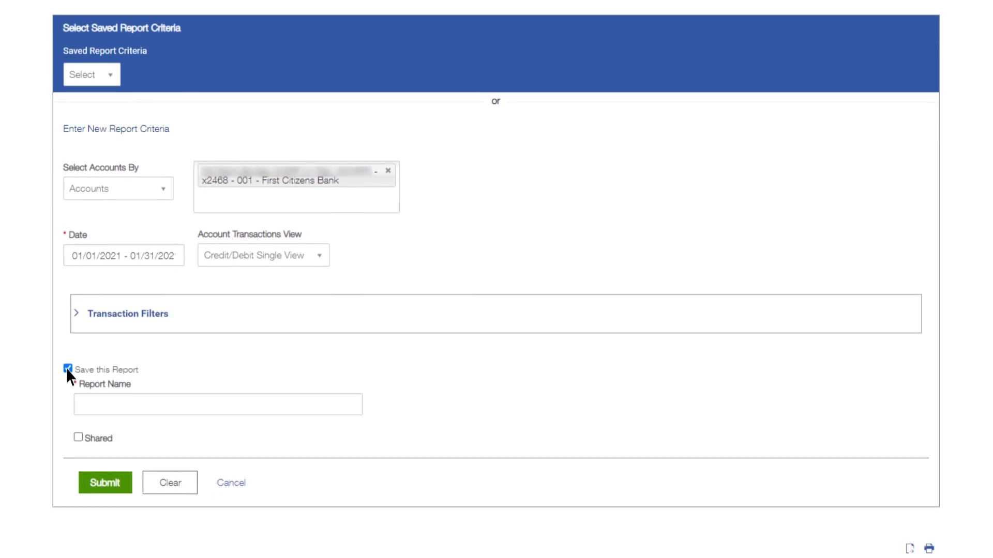
type("Report 2")
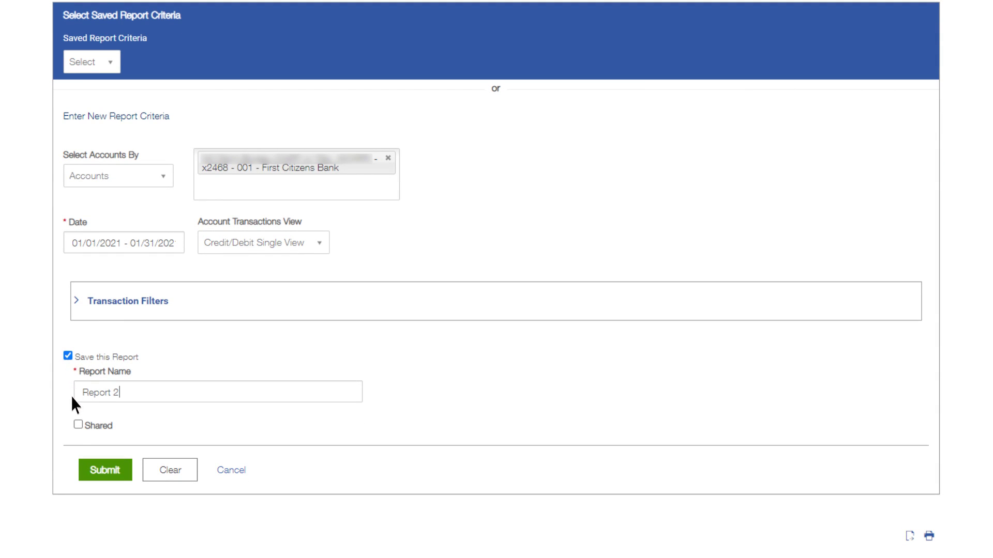
left_click(78, 425)
left_click(84, 476)
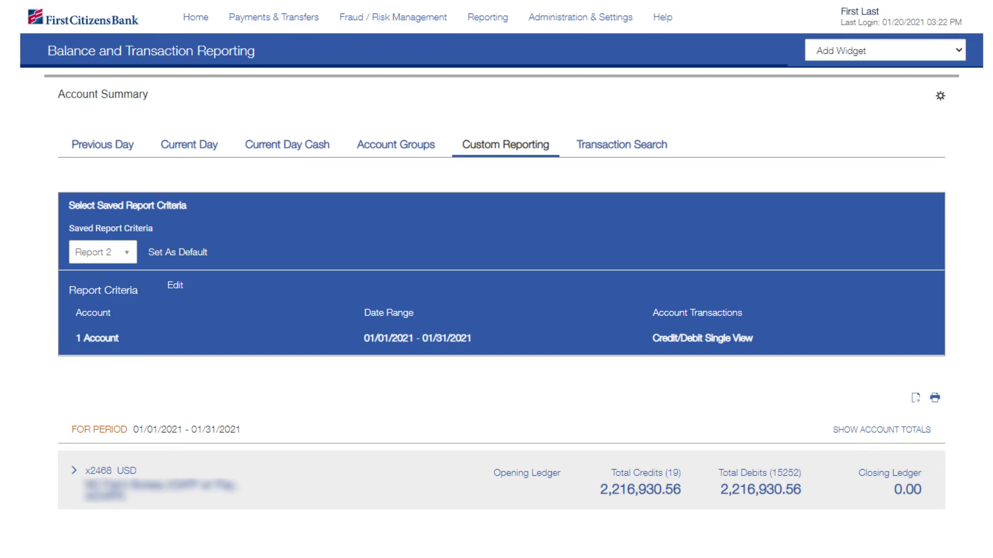